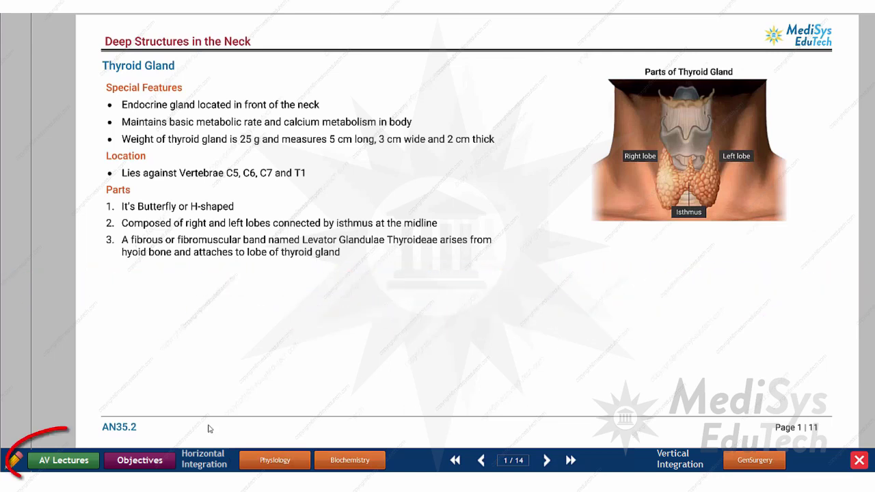
- Open the AV Lectures list showing the two Thyroid Gland video lectures
{"action": "left_click", "coordinate": [63, 460]}
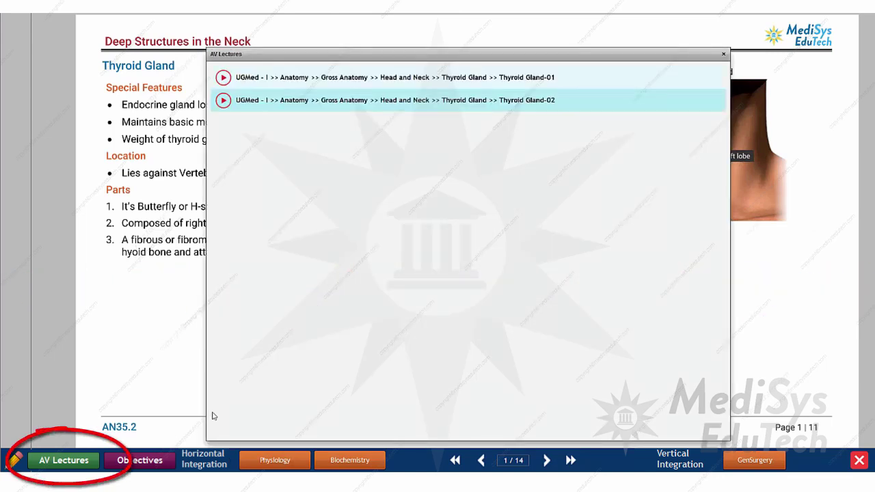
{"action": "left_click", "coordinate": [509, 83]}
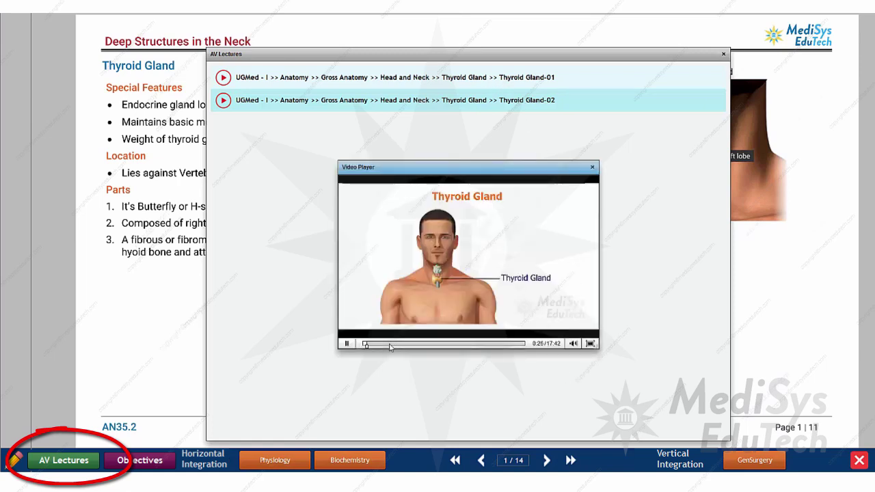
{"action": "left_click_drag", "start_coordinate": [364, 343], "coordinate": [388, 343]}
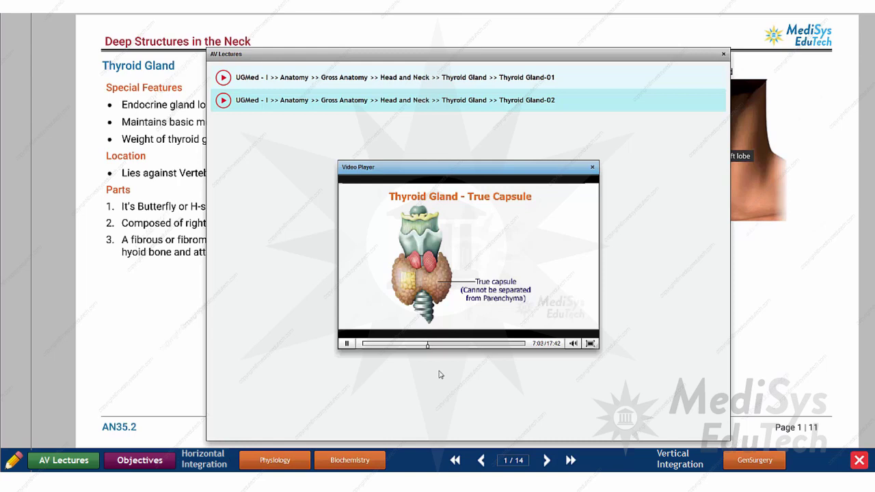
{"action": "left_click", "coordinate": [492, 344]}
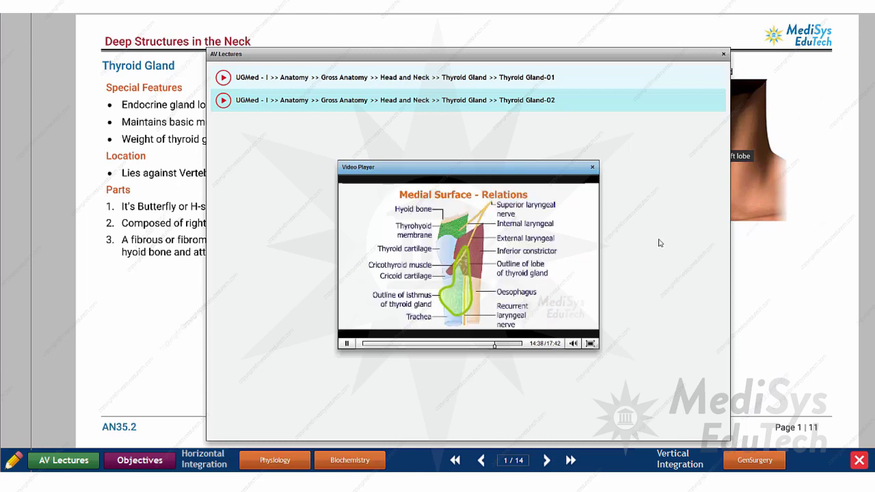
{"action": "left_click", "coordinate": [592, 166]}
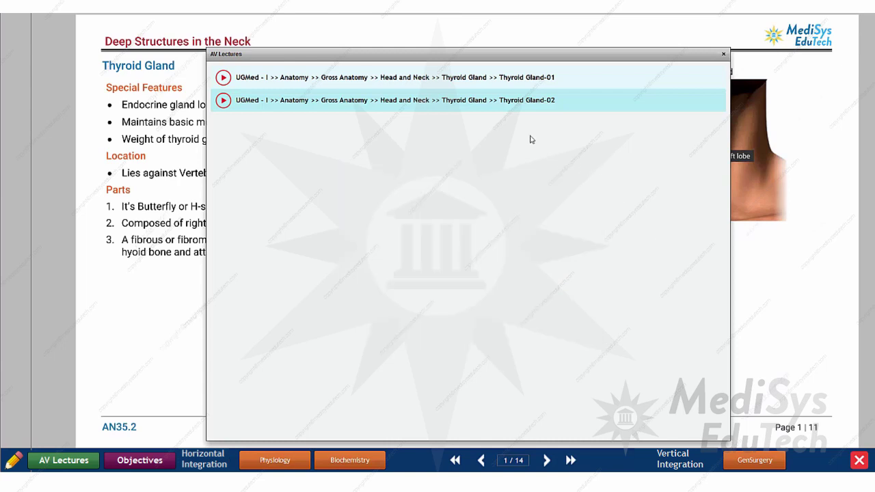
{"action": "left_click", "coordinate": [523, 106]}
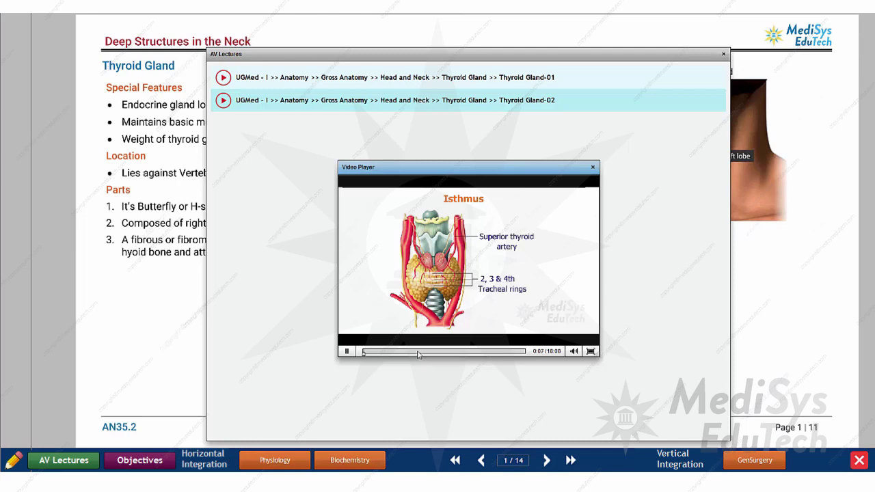
{"action": "left_click", "coordinate": [417, 351]}
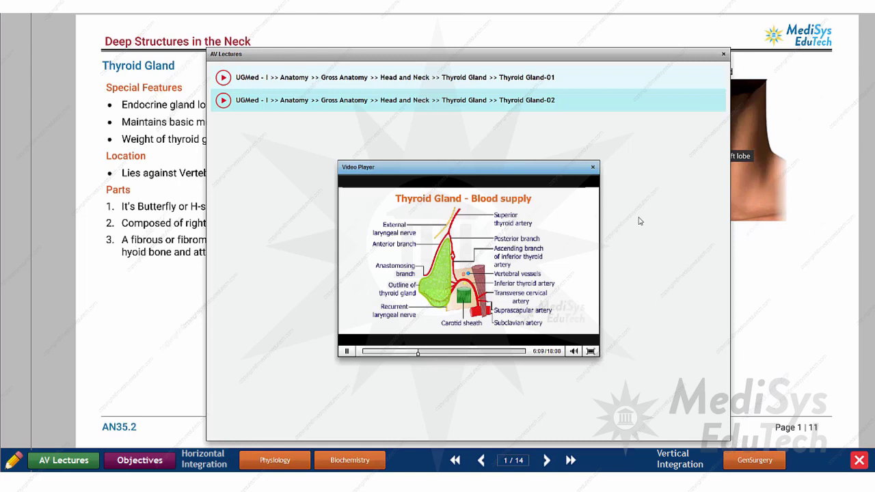
{"action": "left_click", "coordinate": [592, 167]}
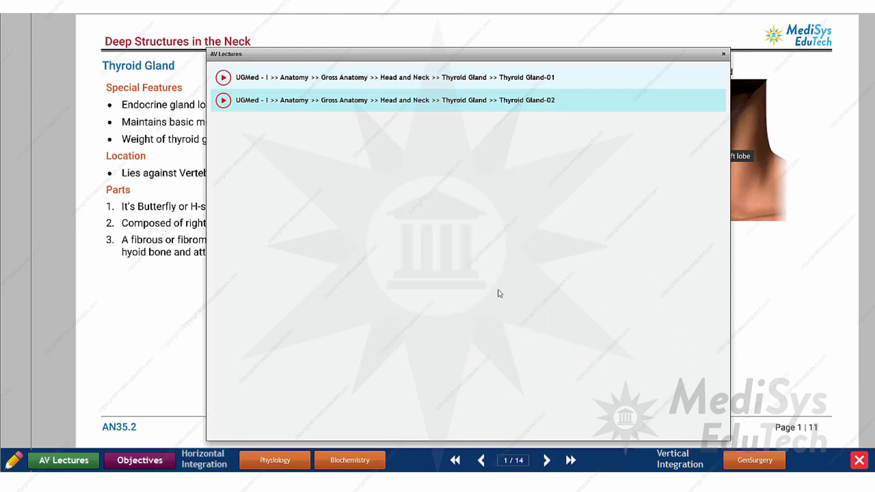